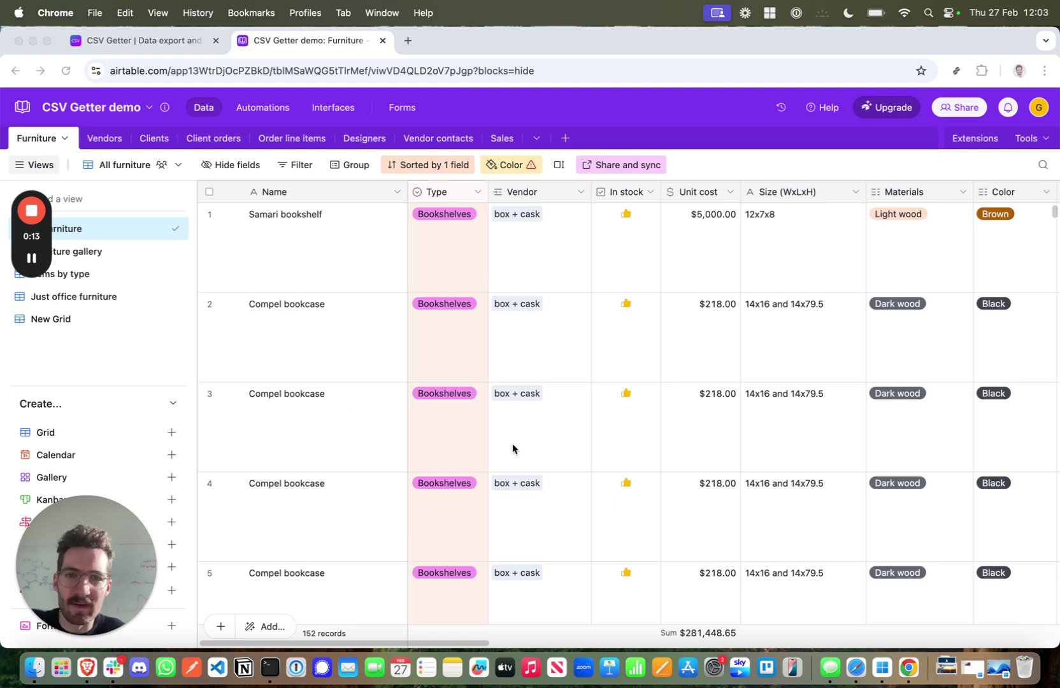
Look over the connected data sources and the Airtable furniture table, ending on the CSV Getter home page
{"action": "left_click", "coordinate": [135, 40]}
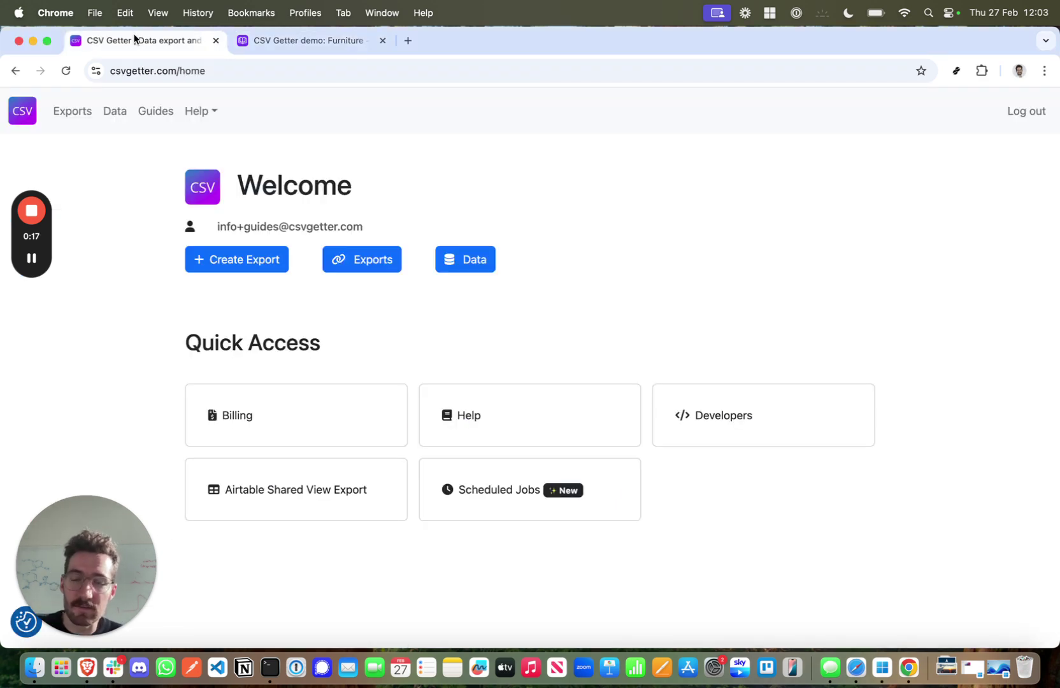
{"action": "left_click", "coordinate": [488, 256]}
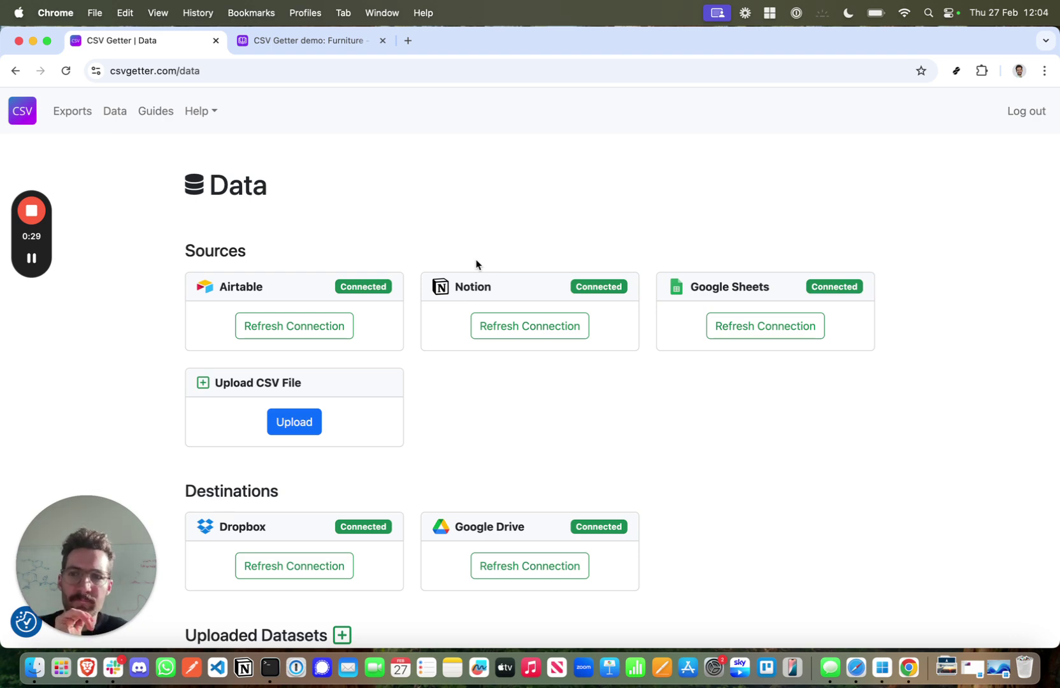
{"action": "key", "text": "ctrl+Tab"}
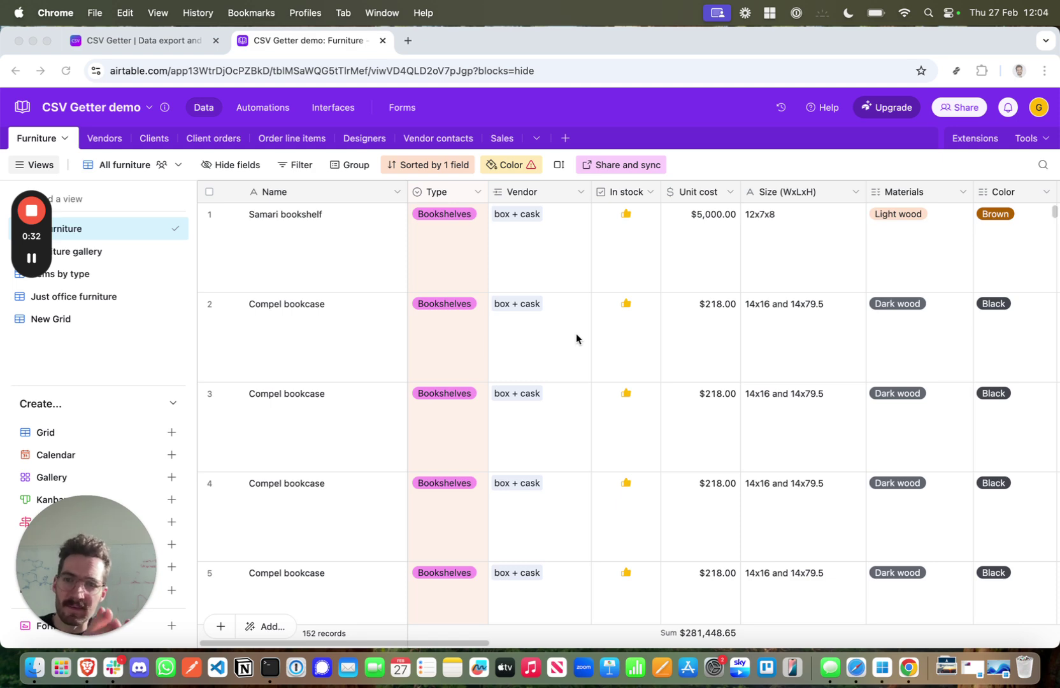
{"action": "left_click", "coordinate": [141, 42]}
Start a new export and go to the page for managing data connections
{"action": "left_click", "coordinate": [235, 267]}
{"action": "left_click_drag", "start_coordinate": [24, 247], "coordinate": [973, 208]}
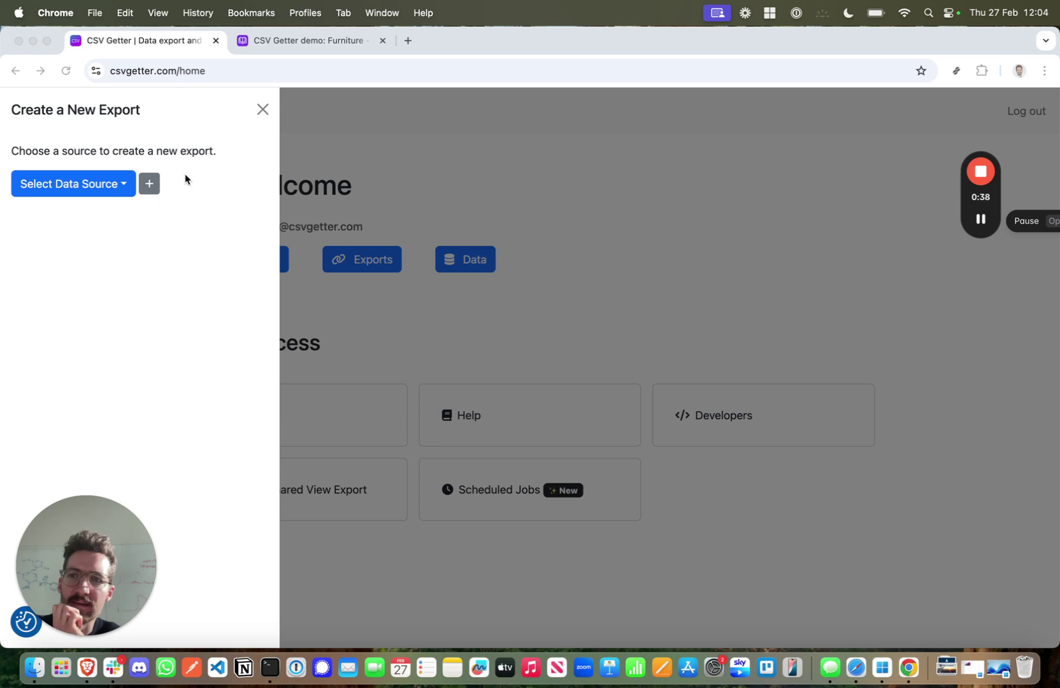
{"action": "left_click", "coordinate": [92, 188]}
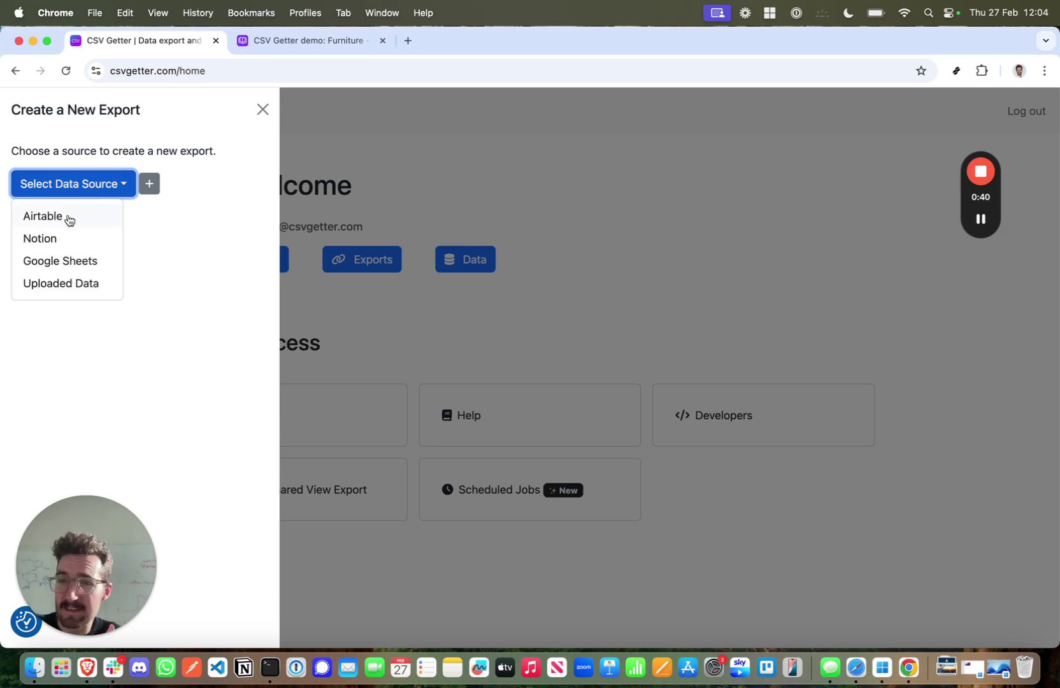
{"action": "left_click", "coordinate": [189, 218]}
{"action": "left_click", "coordinate": [150, 193]}
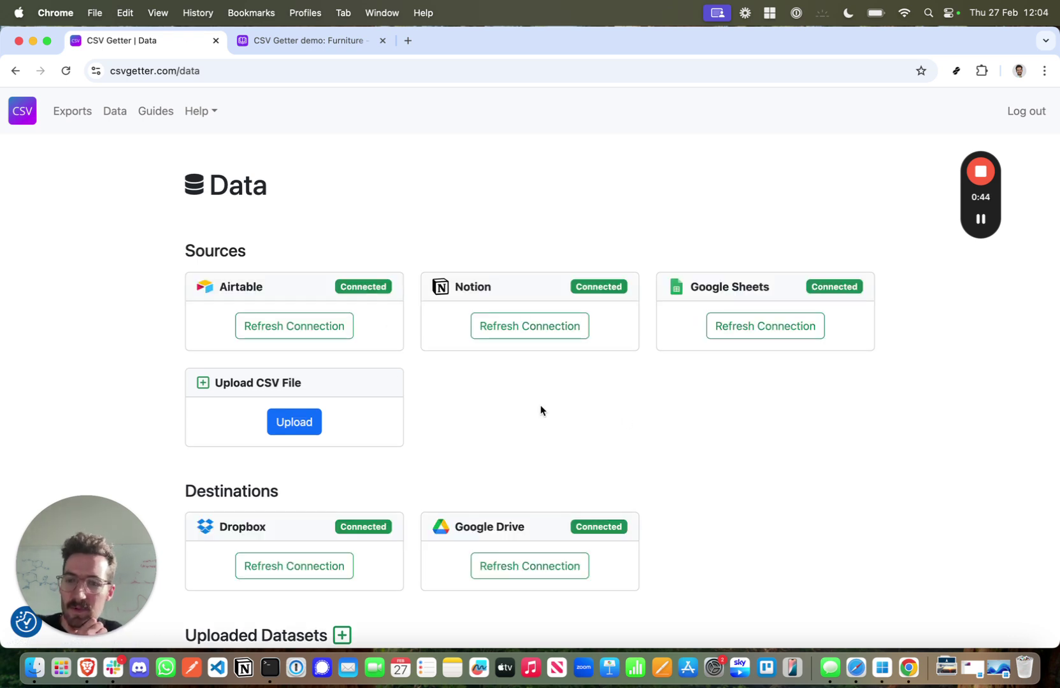
Refresh the Airtable connection and grant access to the 'CSV Getter demo' base
{"action": "left_click", "coordinate": [285, 331]}
{"action": "left_click", "coordinate": [390, 367]}
{"action": "scroll", "coordinate": [443, 493], "scroll_direction": "down", "scroll_amount": 5}
{"action": "scroll", "coordinate": [444, 492], "scroll_direction": "up", "scroll_amount": 5}
{"action": "scroll", "coordinate": [443, 493], "scroll_direction": "down", "scroll_amount": 2}
{"action": "scroll", "coordinate": [444, 493], "scroll_direction": "down", "scroll_amount": 6}
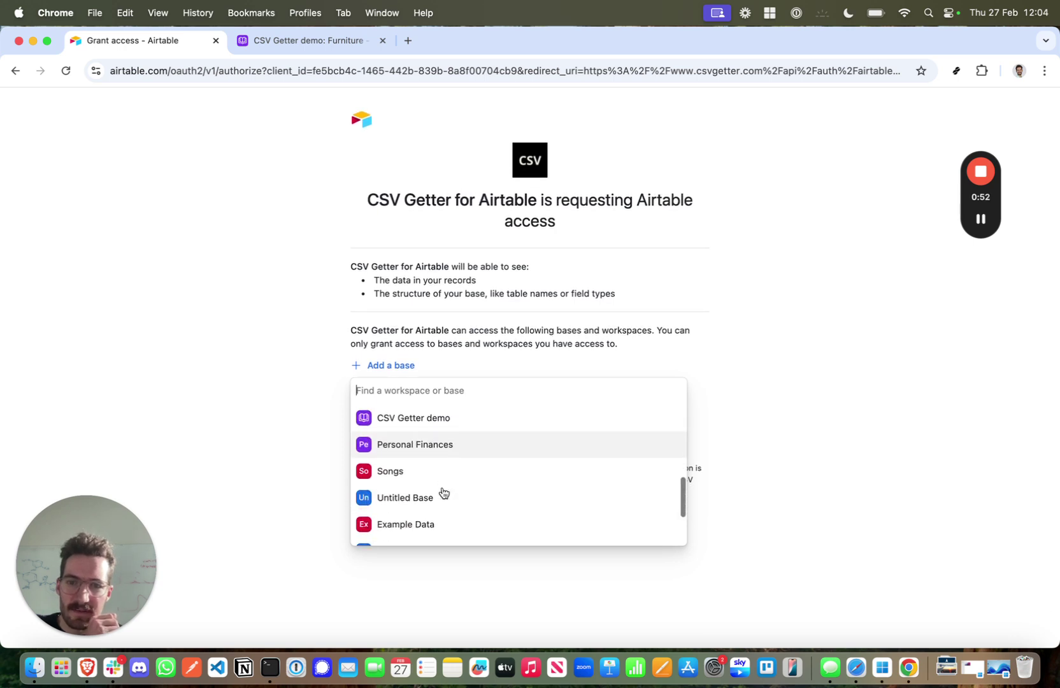
{"action": "left_click", "coordinate": [398, 424]}
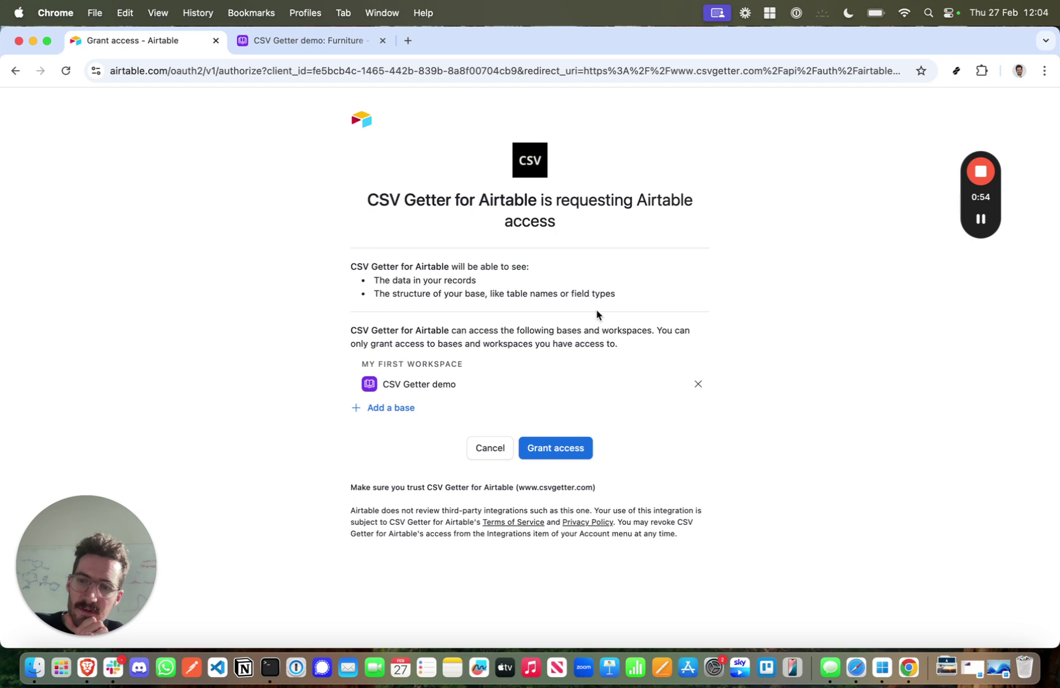
{"action": "left_click", "coordinate": [556, 454]}
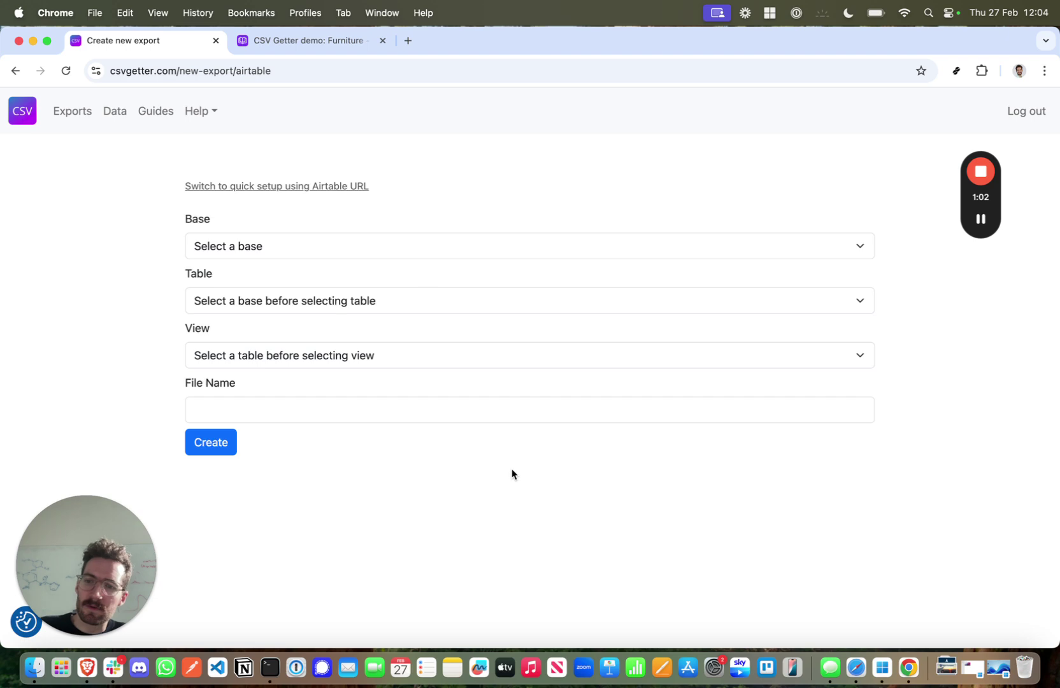
Select the 'CSV Getter demo' base and the Furniture table for the new export
{"action": "left_click", "coordinate": [296, 248]}
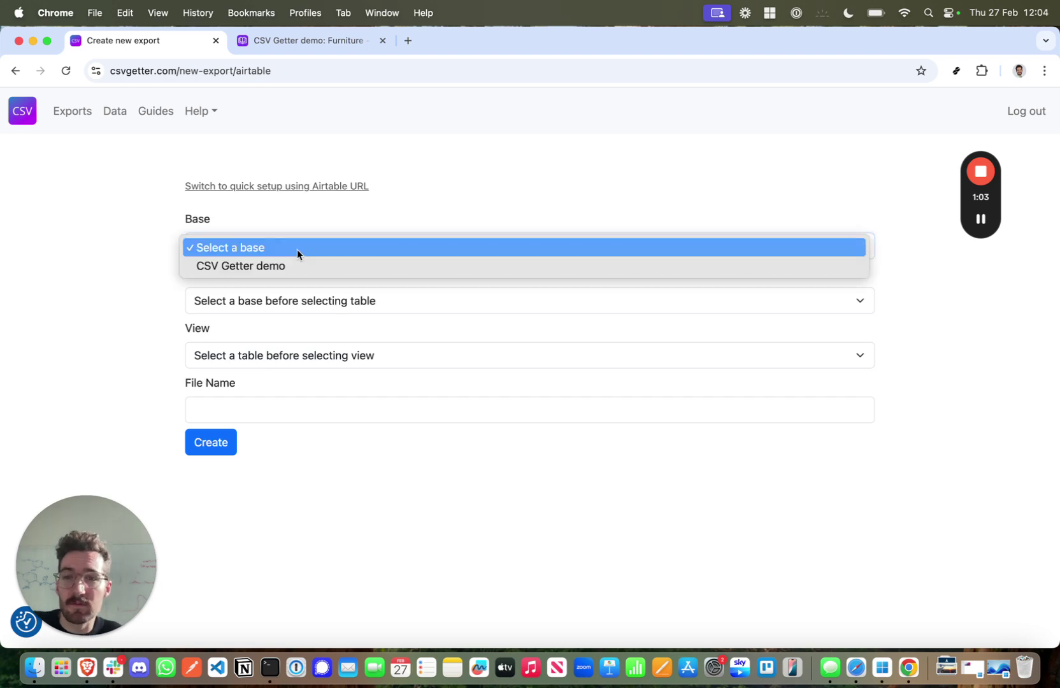
{"action": "left_click", "coordinate": [291, 45]}
{"action": "left_click", "coordinate": [291, 43]}
{"action": "left_click", "coordinate": [136, 46]}
{"action": "left_click", "coordinate": [265, 248]}
{"action": "left_click", "coordinate": [257, 267]}
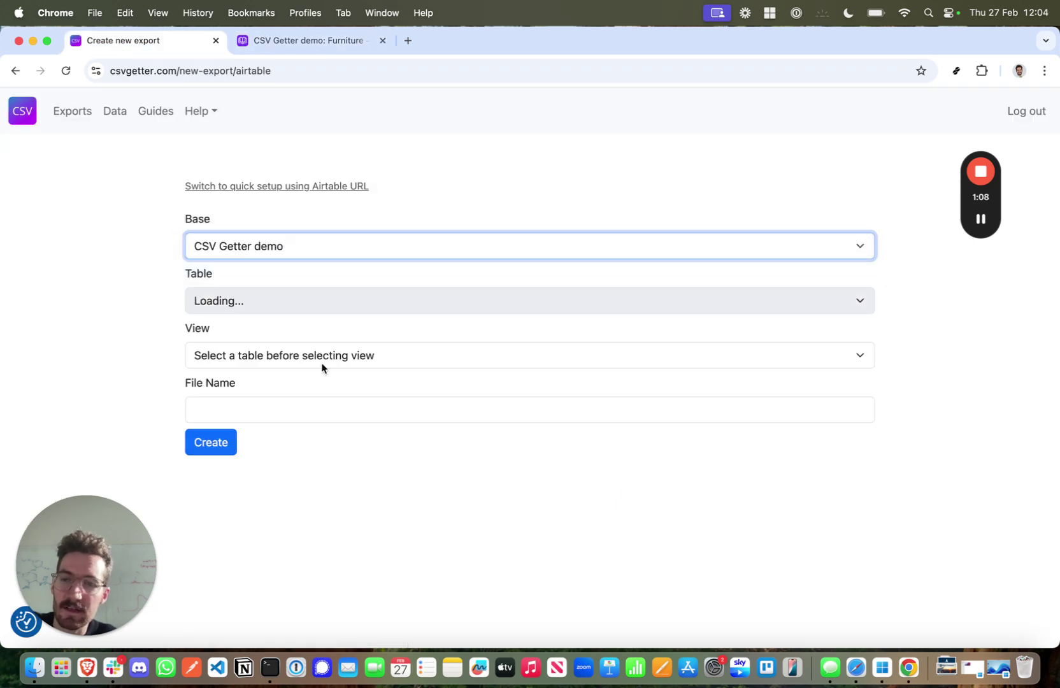
{"action": "left_click", "coordinate": [263, 291]}
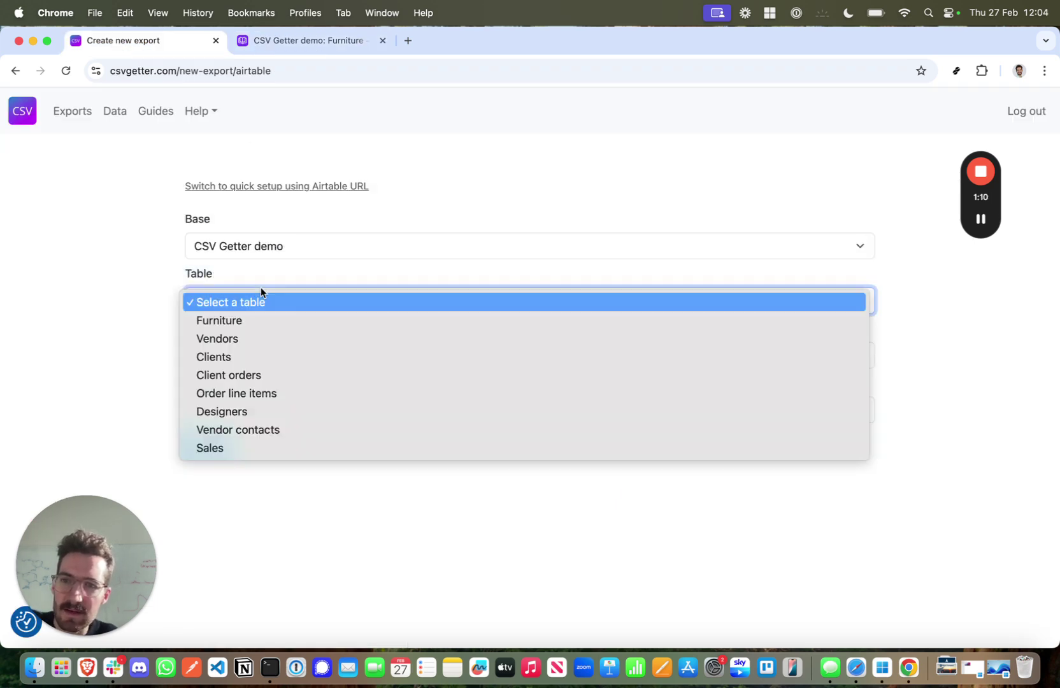
{"action": "left_click", "coordinate": [243, 320]}
Choose the All furniture view, name the export 'My Excel export' and create it
{"action": "left_click", "coordinate": [279, 42]}
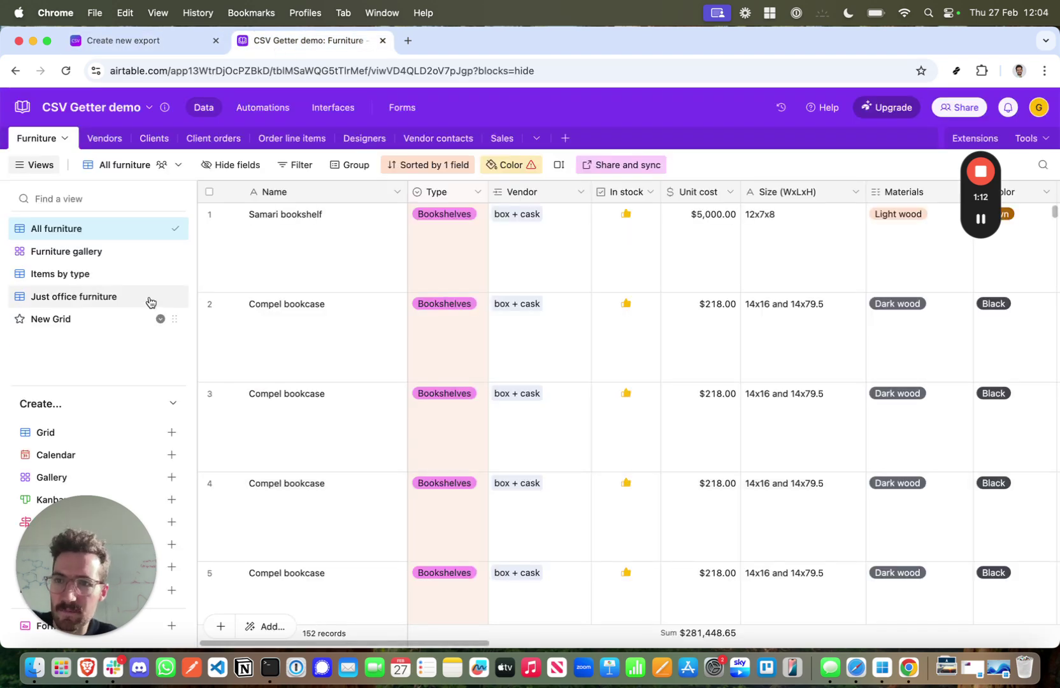
{"action": "left_click", "coordinate": [204, 42]}
{"action": "left_click", "coordinate": [255, 360]}
{"action": "left_click", "coordinate": [243, 377]}
{"action": "left_click", "coordinate": [311, 41]}
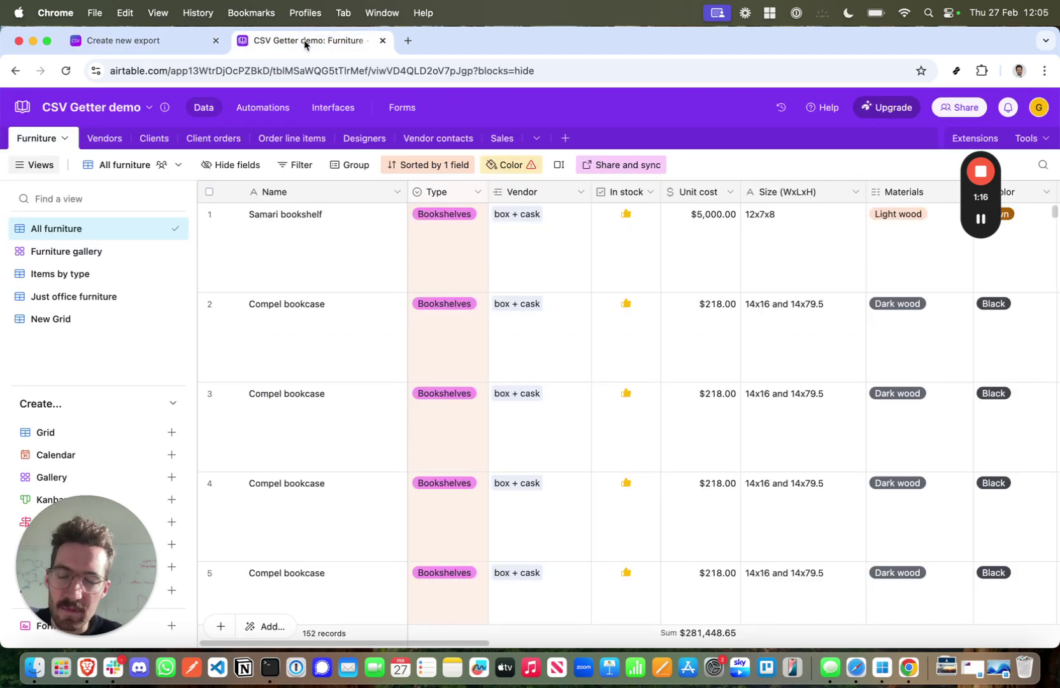
{"action": "left_click", "coordinate": [148, 42]}
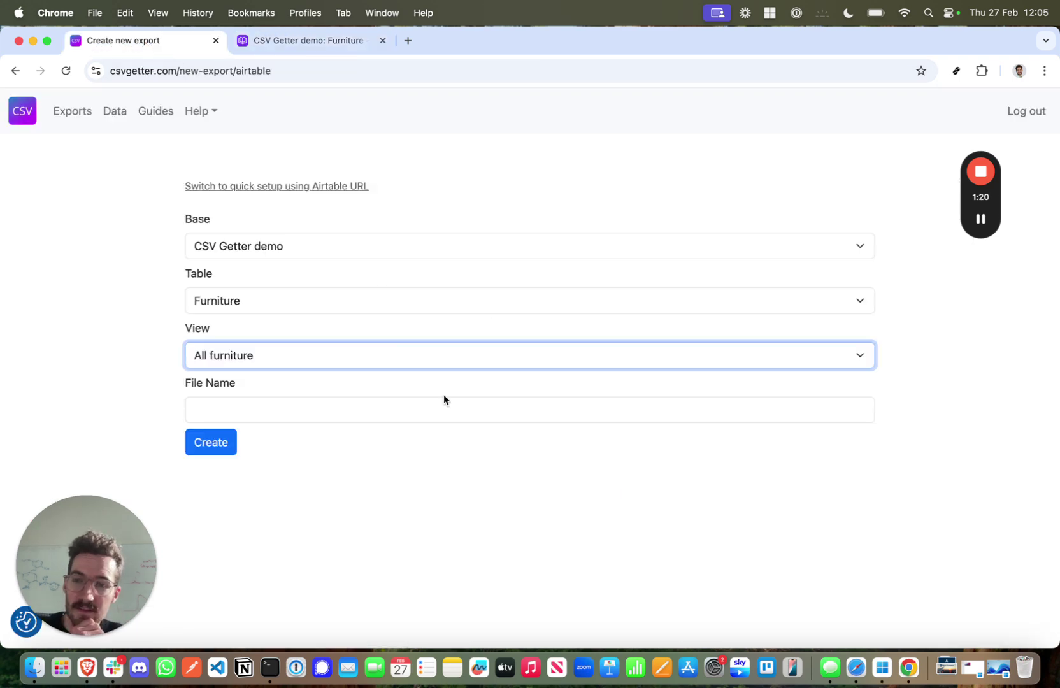
{"action": "left_click", "coordinate": [241, 413]}
{"action": "type", "text": "My Excel export"}
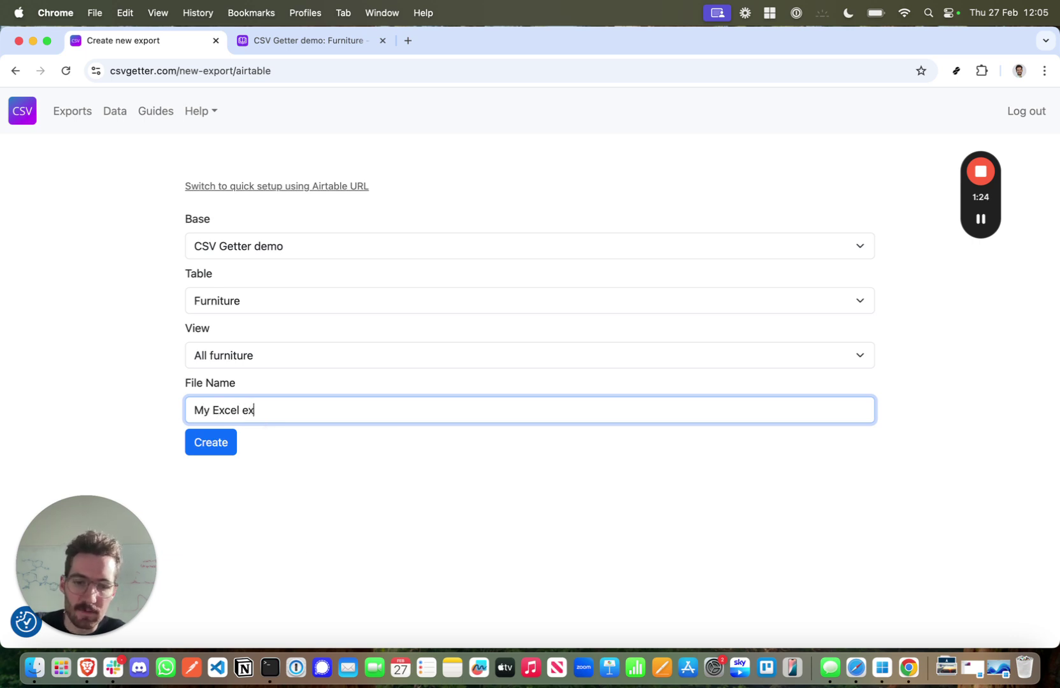
{"action": "left_click", "coordinate": [230, 448]}
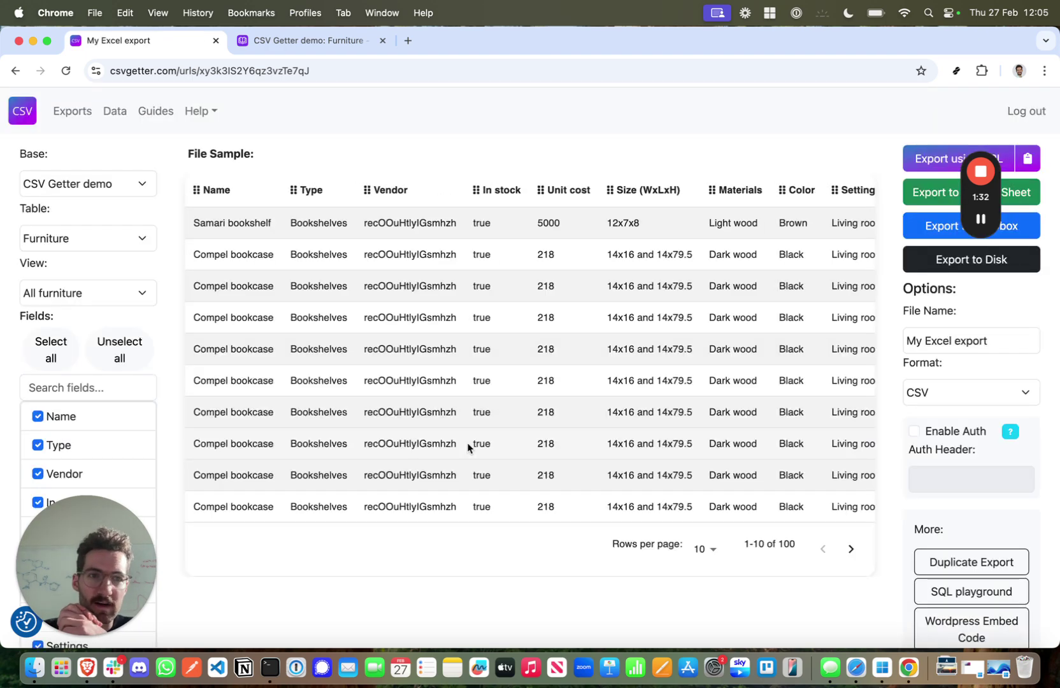
Scroll the 'My Excel export' page to check the 100-row sample and included fields
{"action": "left_click_drag", "start_coordinate": [989, 199], "coordinate": [839, 616]}
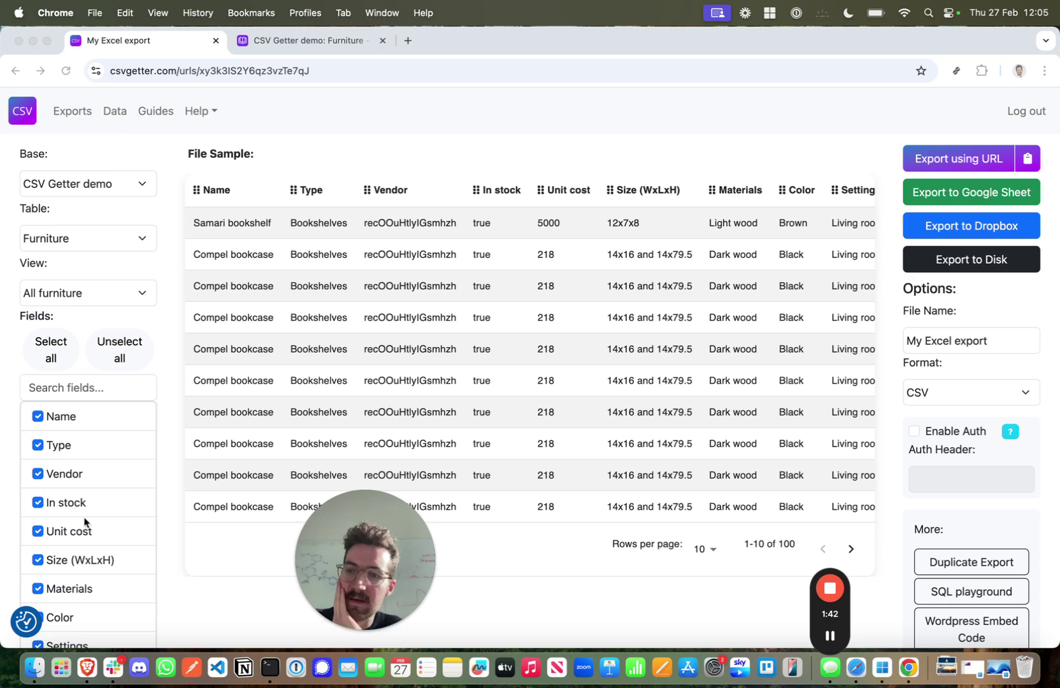
{"action": "scroll", "coordinate": [64, 552], "scroll_direction": "down", "scroll_amount": 3}
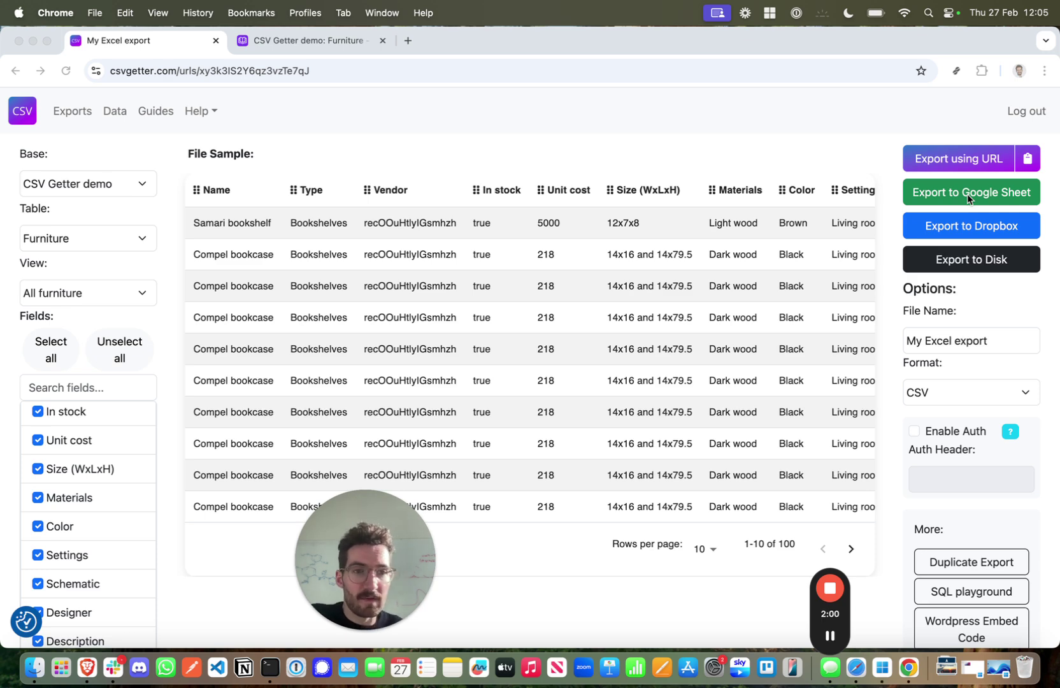
Copy the furniture export URL and switch to the Windows remote desktop
{"action": "left_click", "coordinate": [925, 159]}
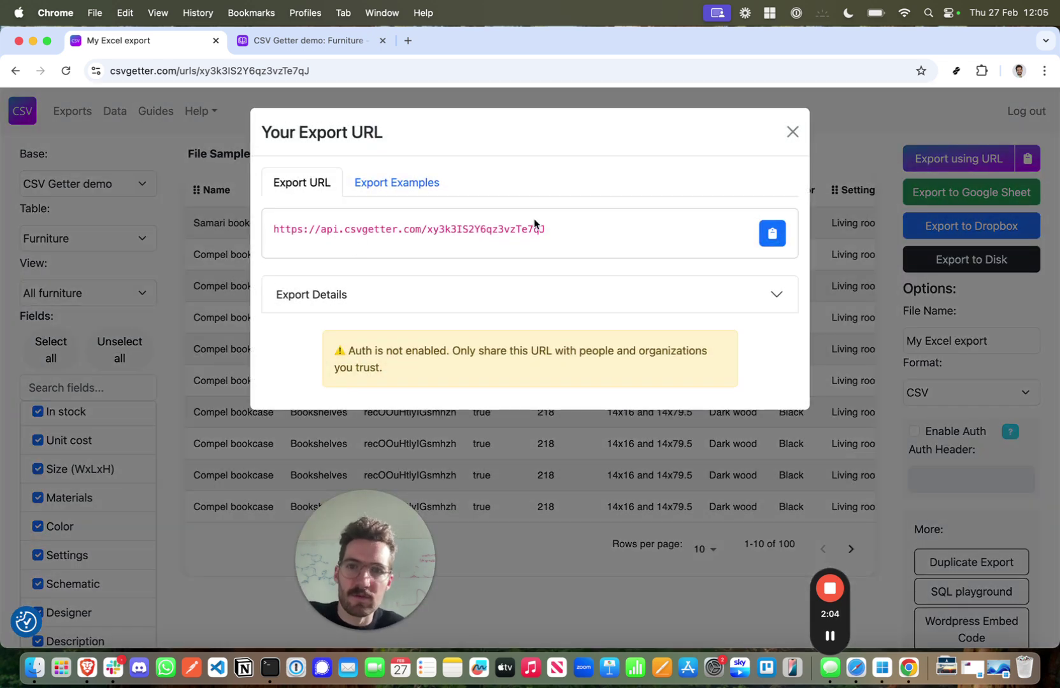
{"action": "triple_click", "coordinate": [268, 231]}
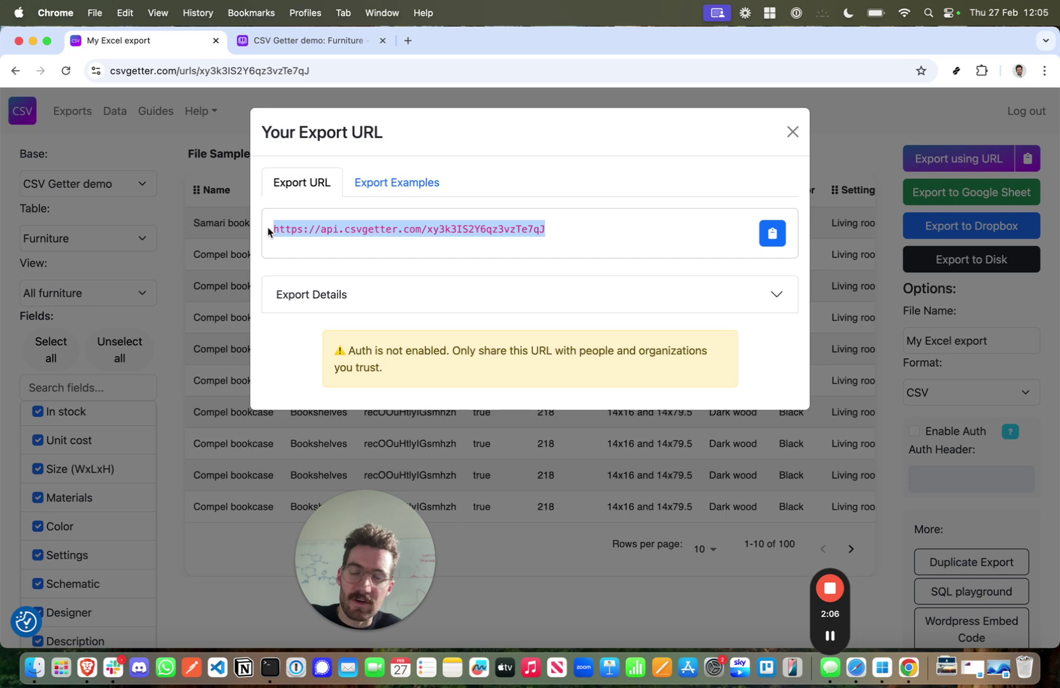
{"action": "left_click", "coordinate": [793, 132]}
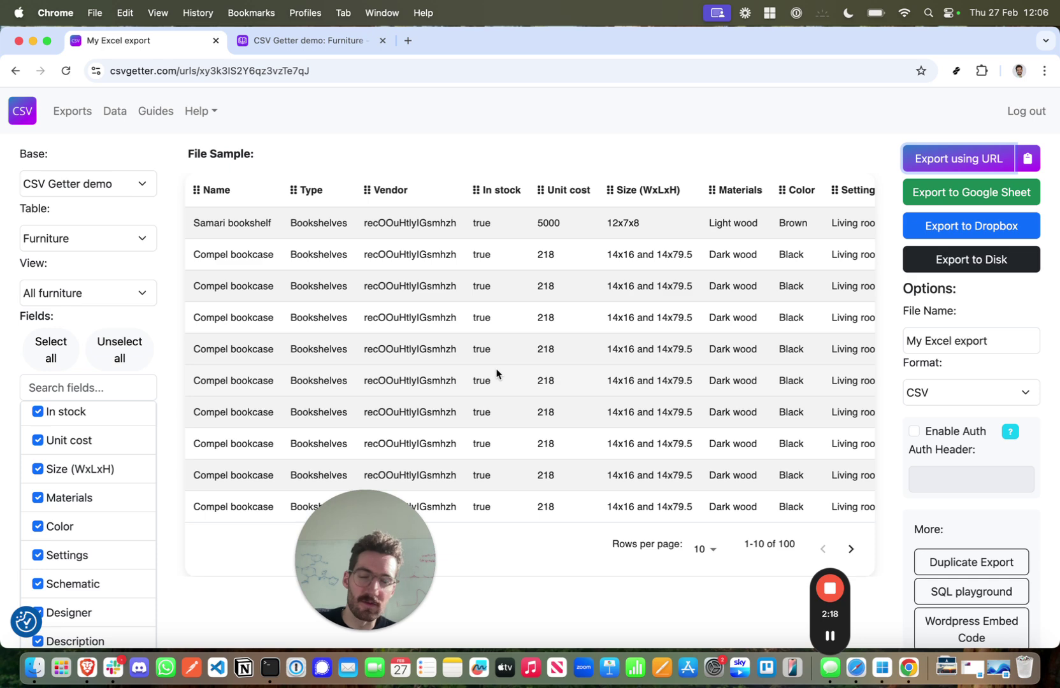
{"action": "left_click", "coordinate": [947, 153]}
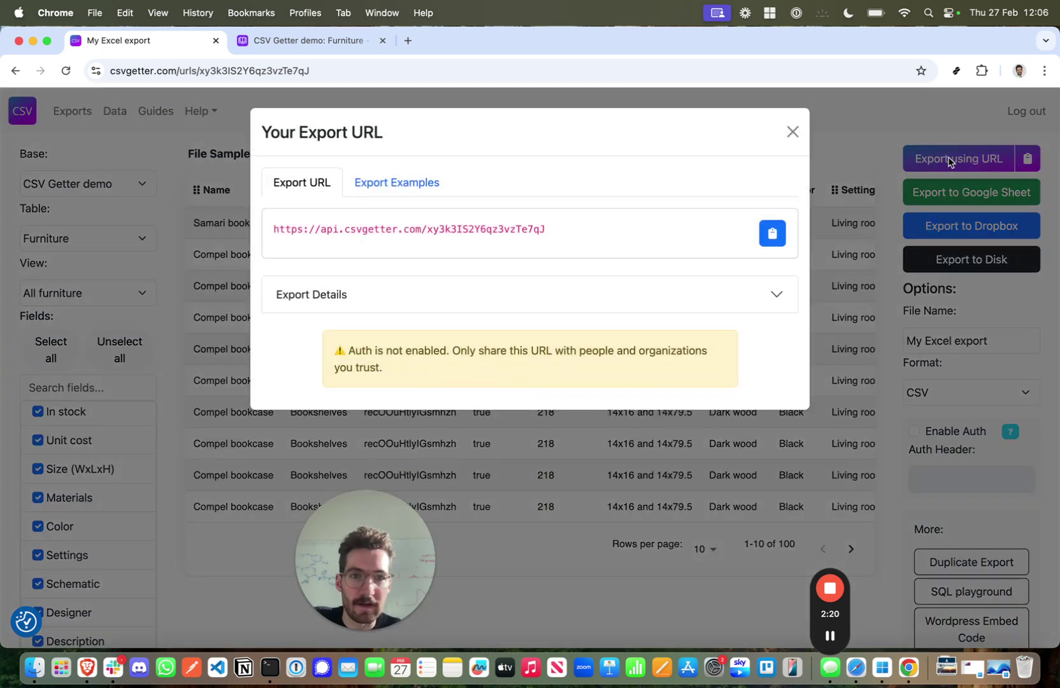
{"action": "left_click", "coordinate": [770, 237]}
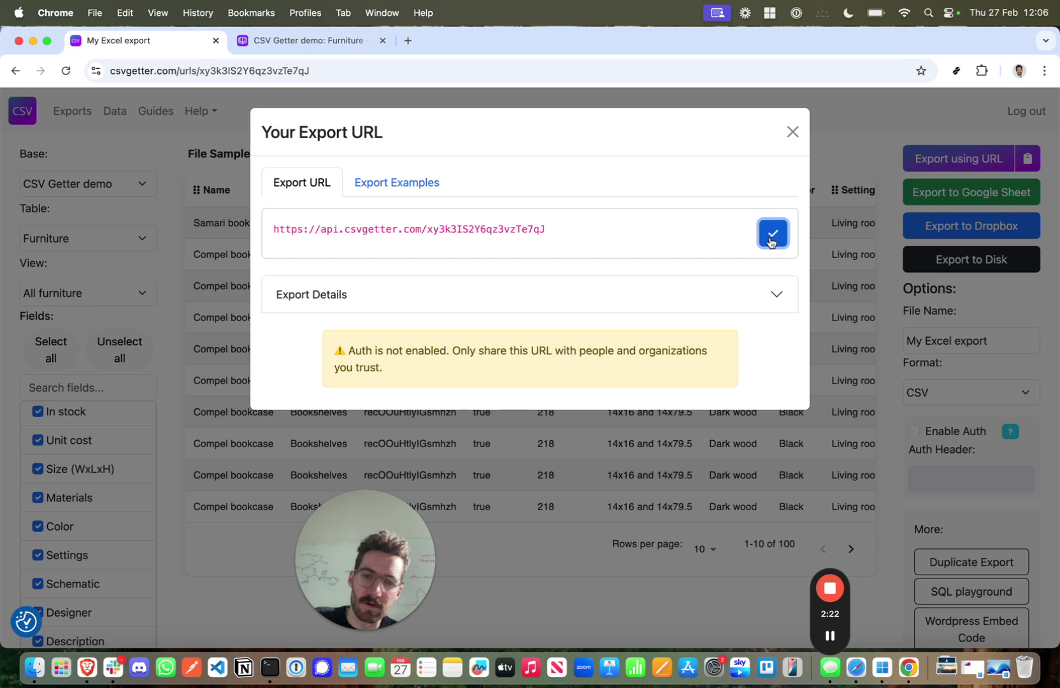
{"action": "left_click", "coordinate": [883, 667]}
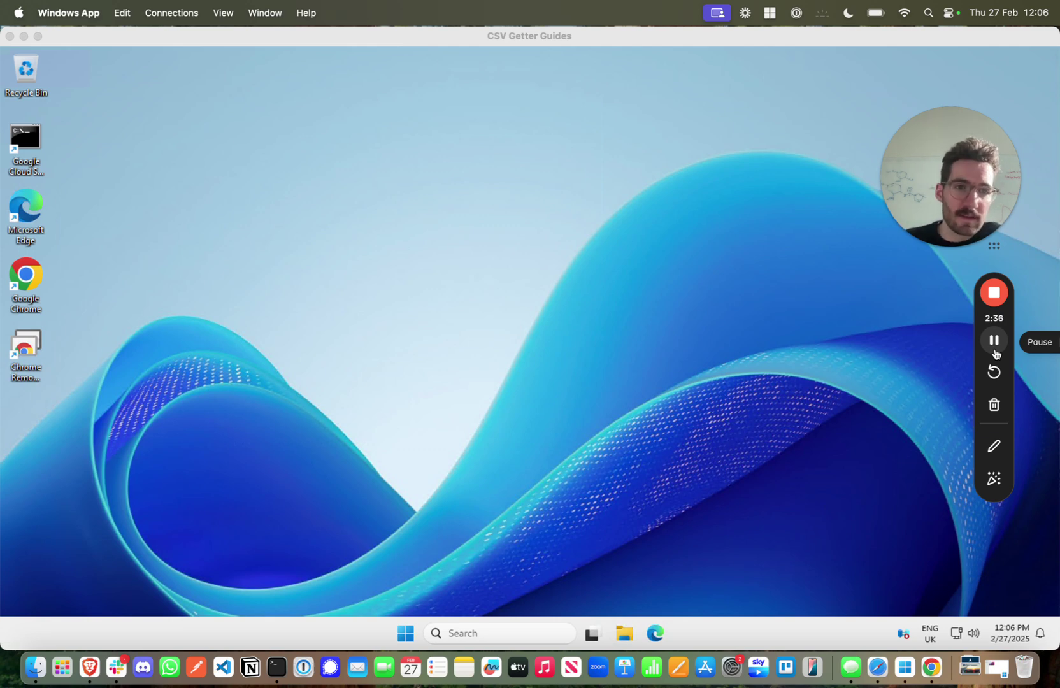
Launch Excel and create the blank workbook Book1
{"action": "left_click", "coordinate": [995, 341]}
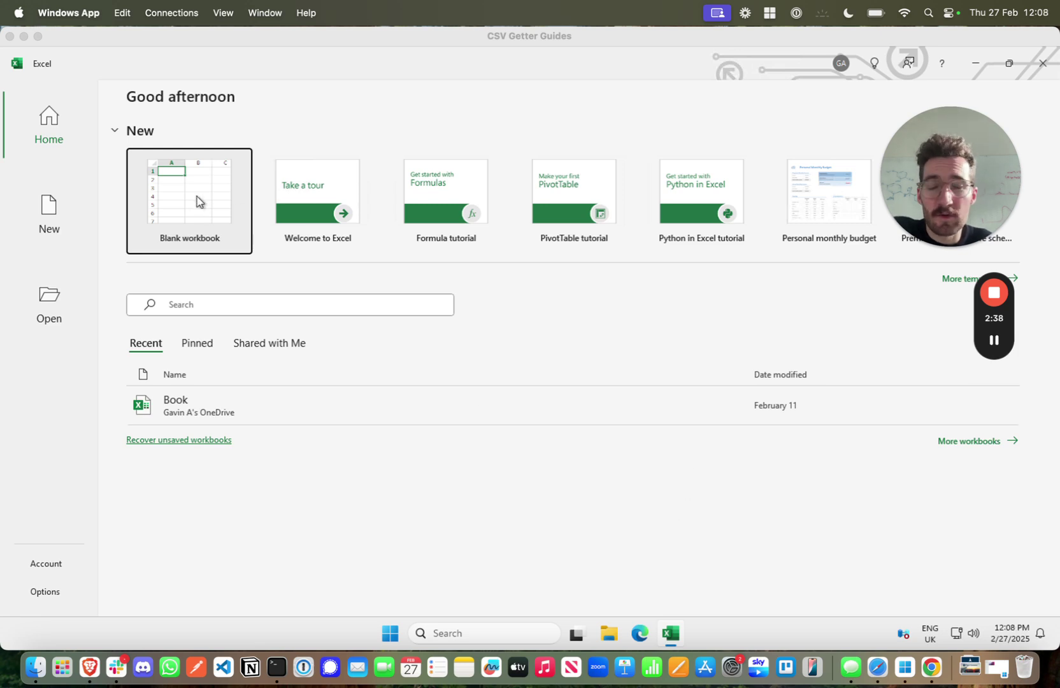
{"action": "left_click", "coordinate": [191, 199]}
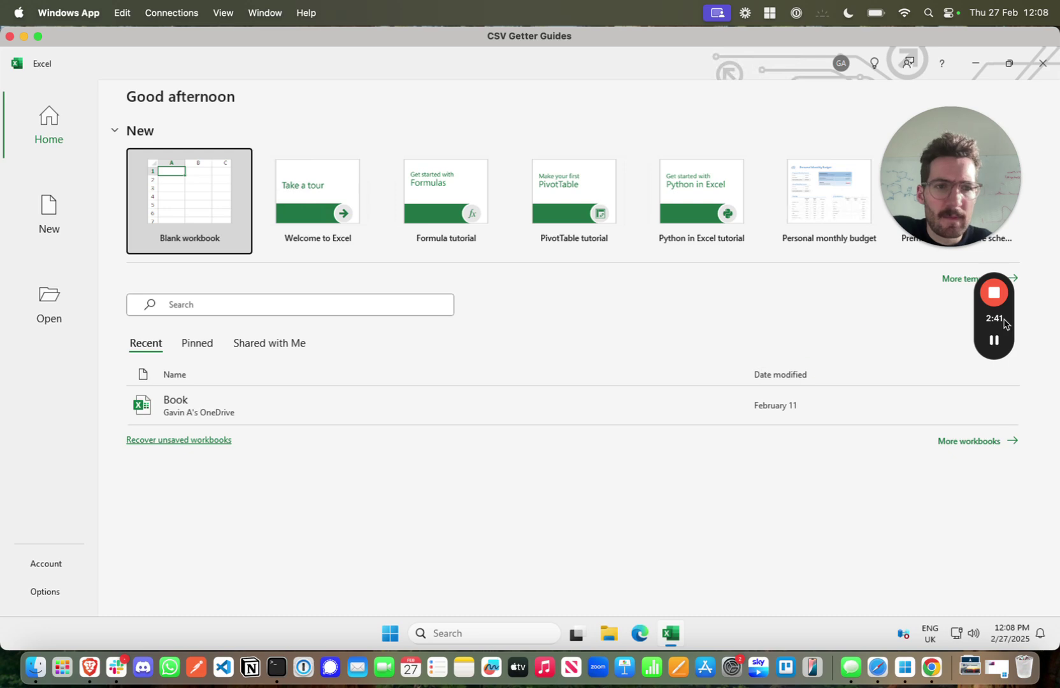
{"action": "mouse_move", "coordinate": [994, 342]}
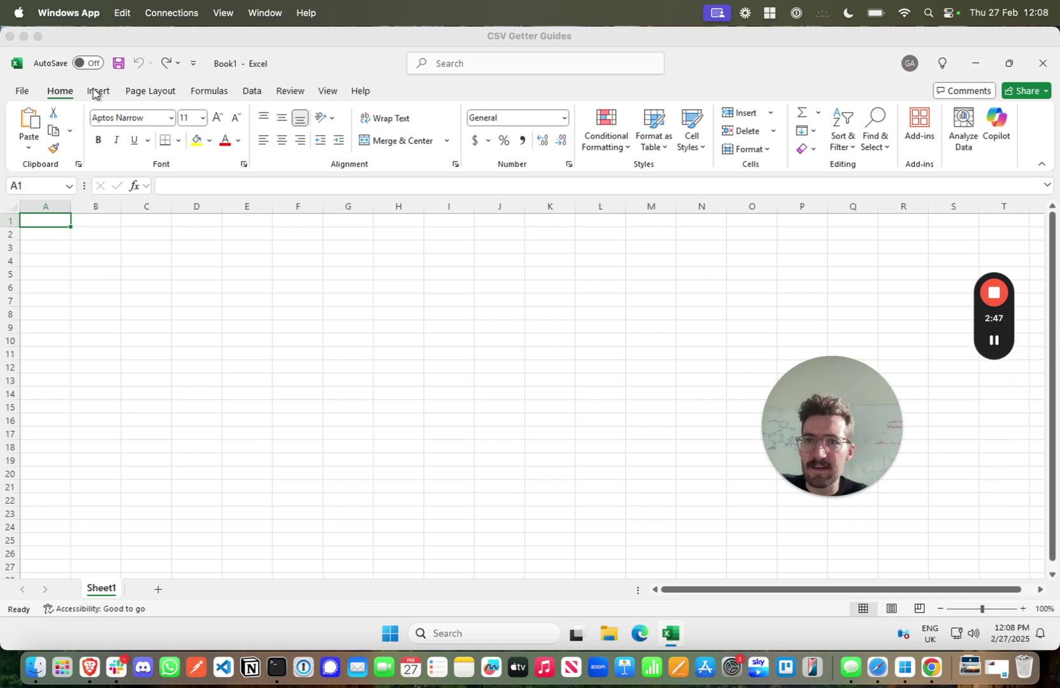
Import the pasted export URL via Data > From Web and preview the Name, Type, Vendor, Unit cost columns
{"action": "left_click", "coordinate": [254, 91]}
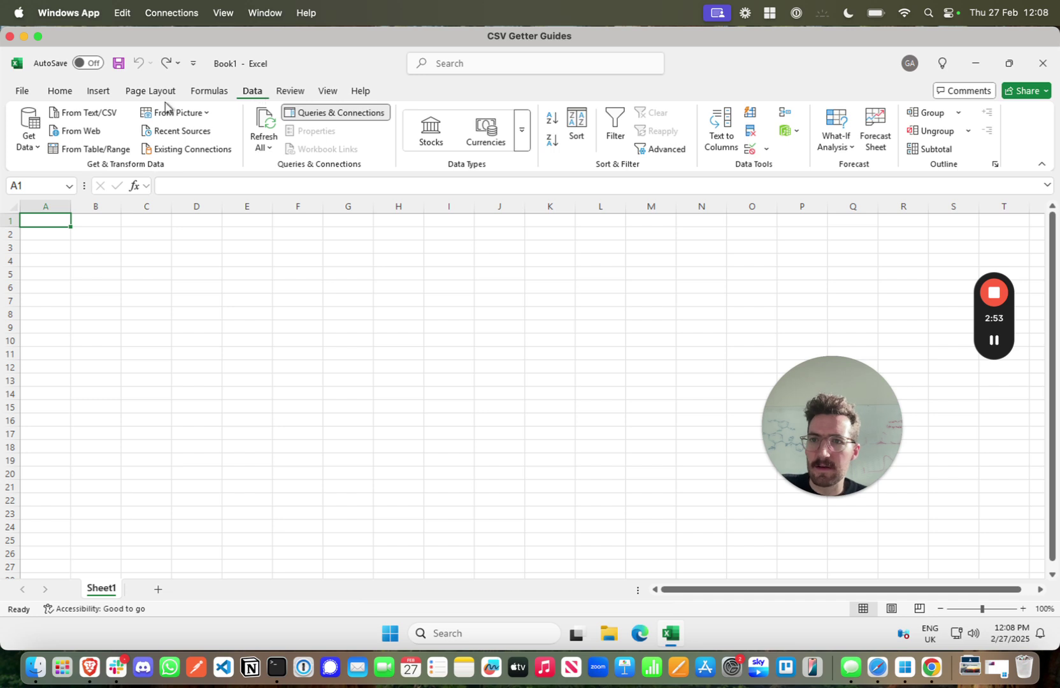
{"action": "left_click", "coordinate": [61, 132]}
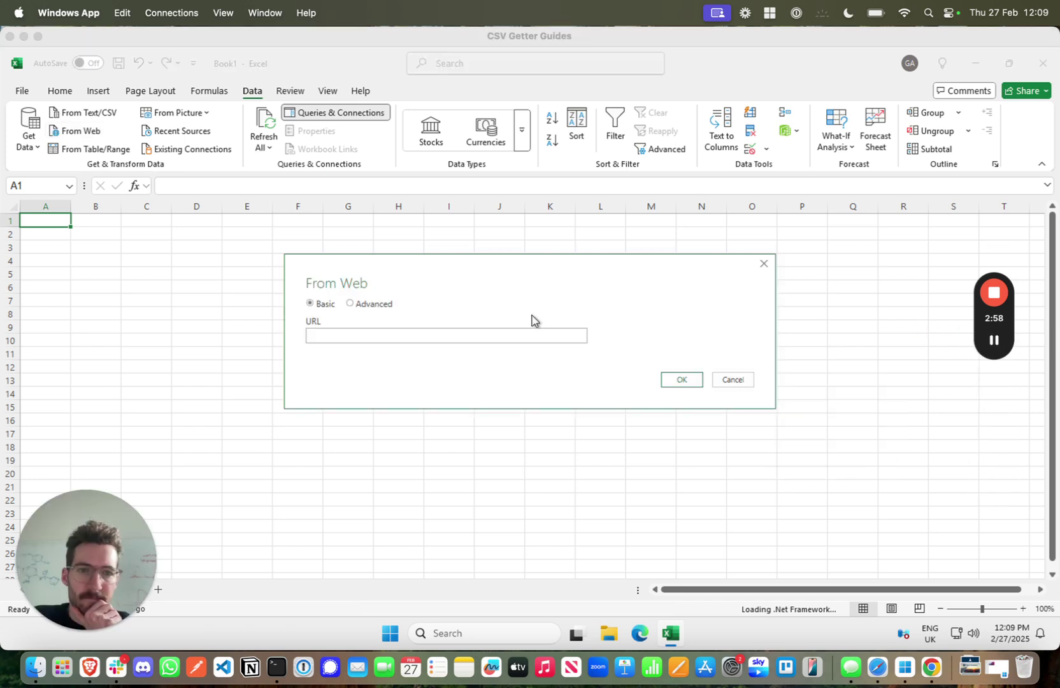
{"action": "left_click", "coordinate": [345, 333]}
{"action": "key", "text": "ctrl+v"}
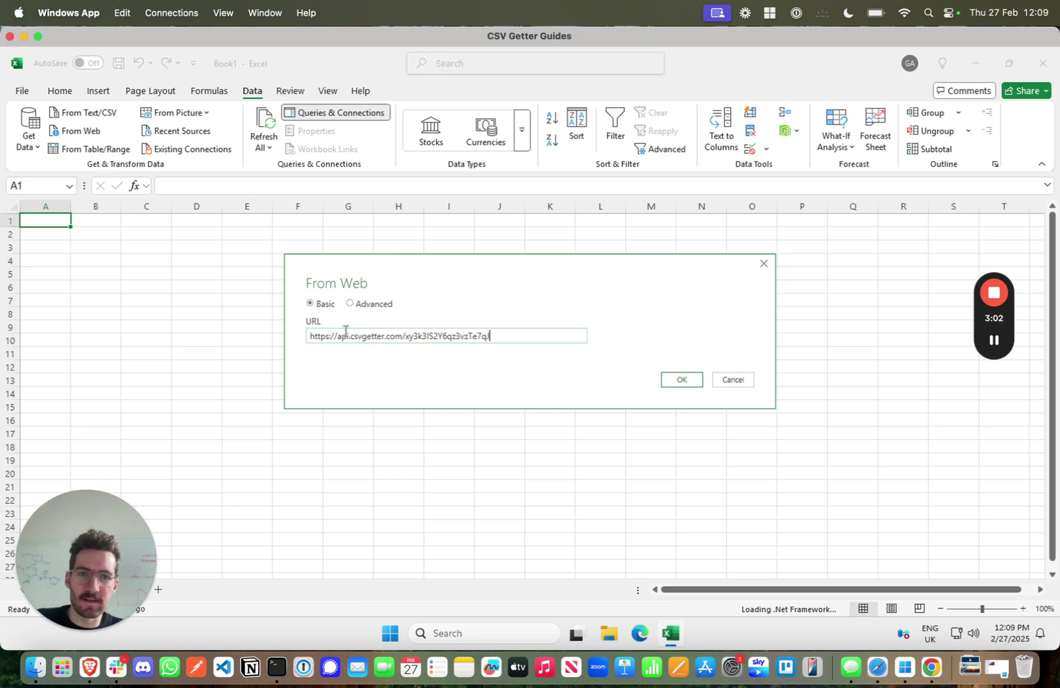
{"action": "left_click", "coordinate": [678, 381]}
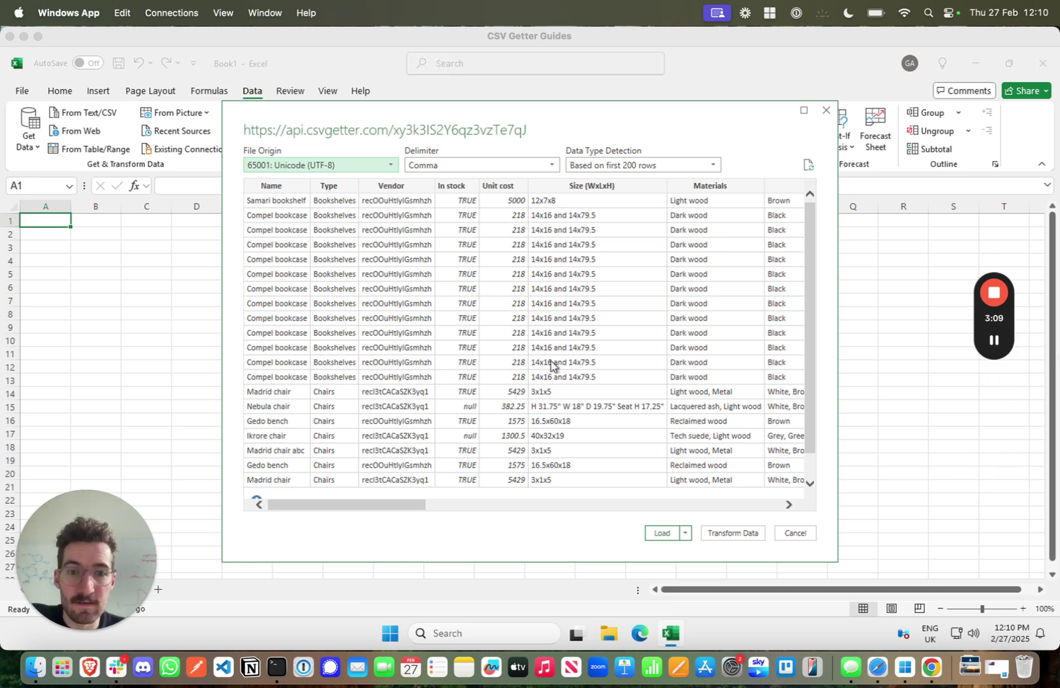
{"action": "scroll", "coordinate": [598, 386], "scroll_direction": "right", "scroll_amount": 3}
{"action": "scroll", "coordinate": [597, 386], "scroll_direction": "right", "scroll_amount": 10}
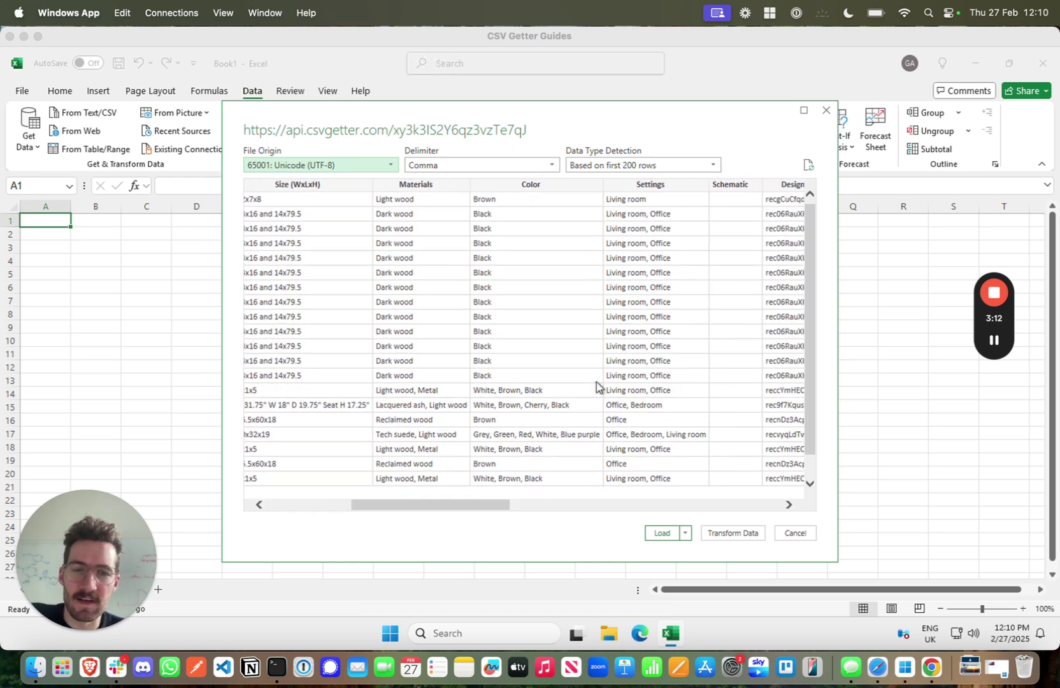
{"action": "scroll", "coordinate": [597, 386], "scroll_direction": "right", "scroll_amount": 5}
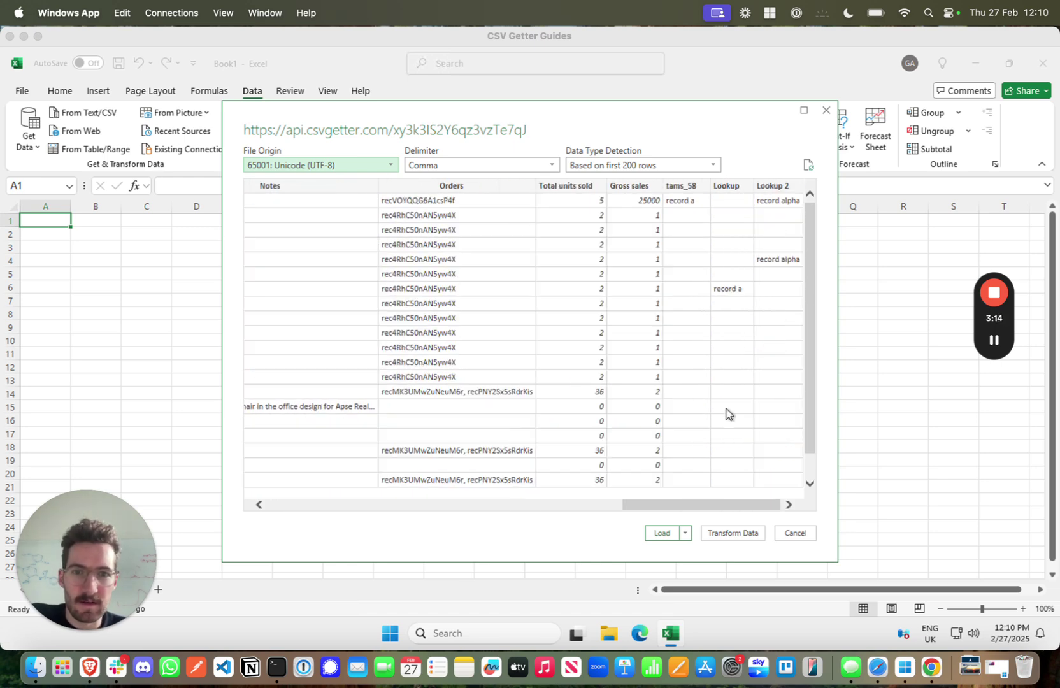
{"action": "scroll", "coordinate": [729, 413], "scroll_direction": "left", "scroll_amount": 8}
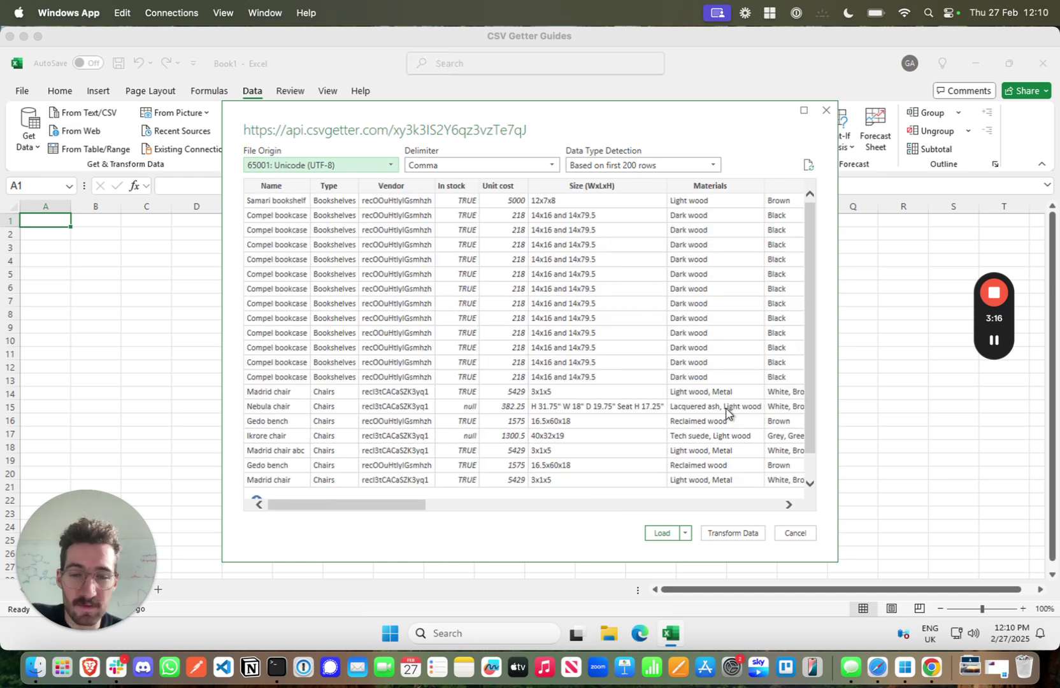
Load the previewed furniture data as a table on a new sheet, 152 rows
{"action": "left_click", "coordinate": [661, 534]}
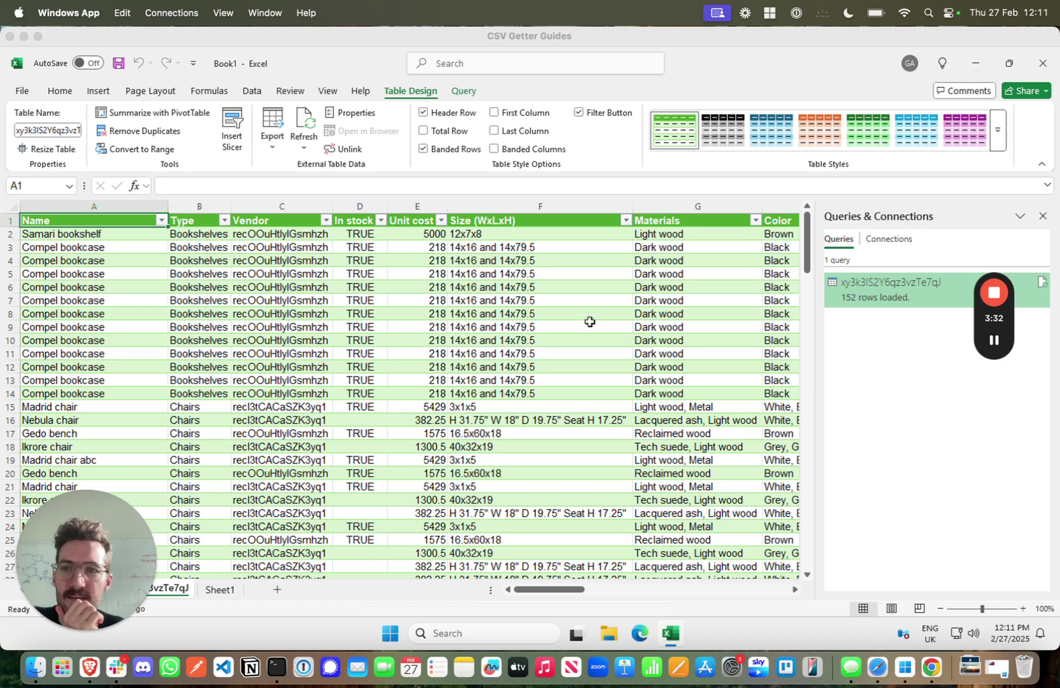
{"action": "scroll", "coordinate": [590, 322], "scroll_direction": "right", "scroll_amount": 2}
{"action": "scroll", "coordinate": [590, 322], "scroll_direction": "left", "scroll_amount": 2}
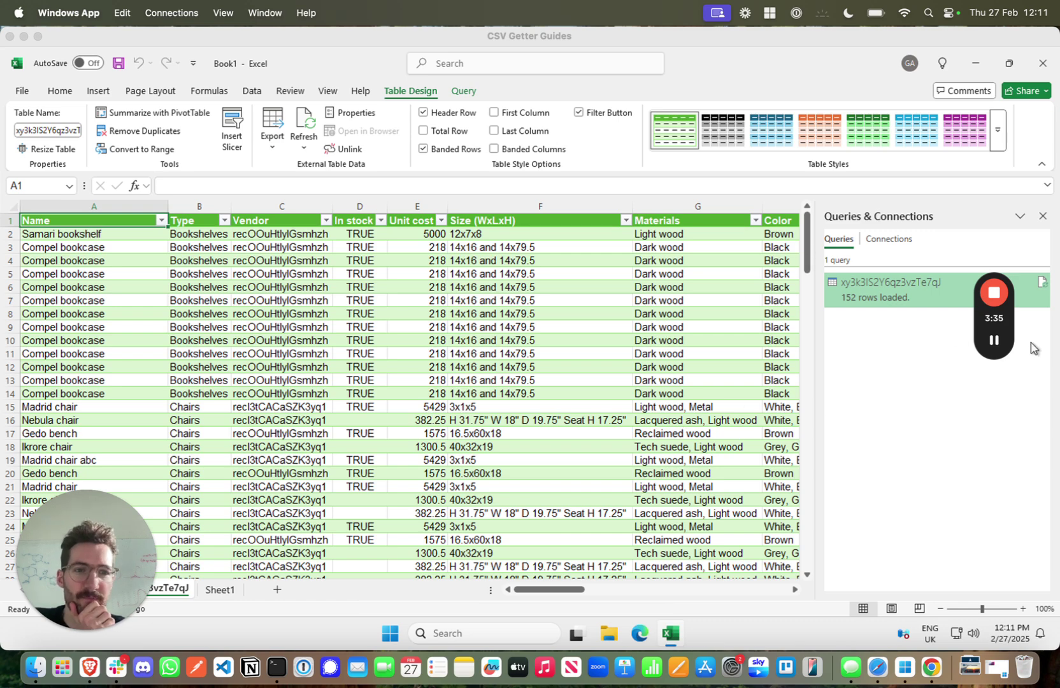
Rename the Airtable record 'Samari bookshelf' to 'Samari bookshelf 1', then return to Excel
{"action": "mouse_move", "coordinate": [1003, 349]}
{"action": "key", "text": "super+Tab"}
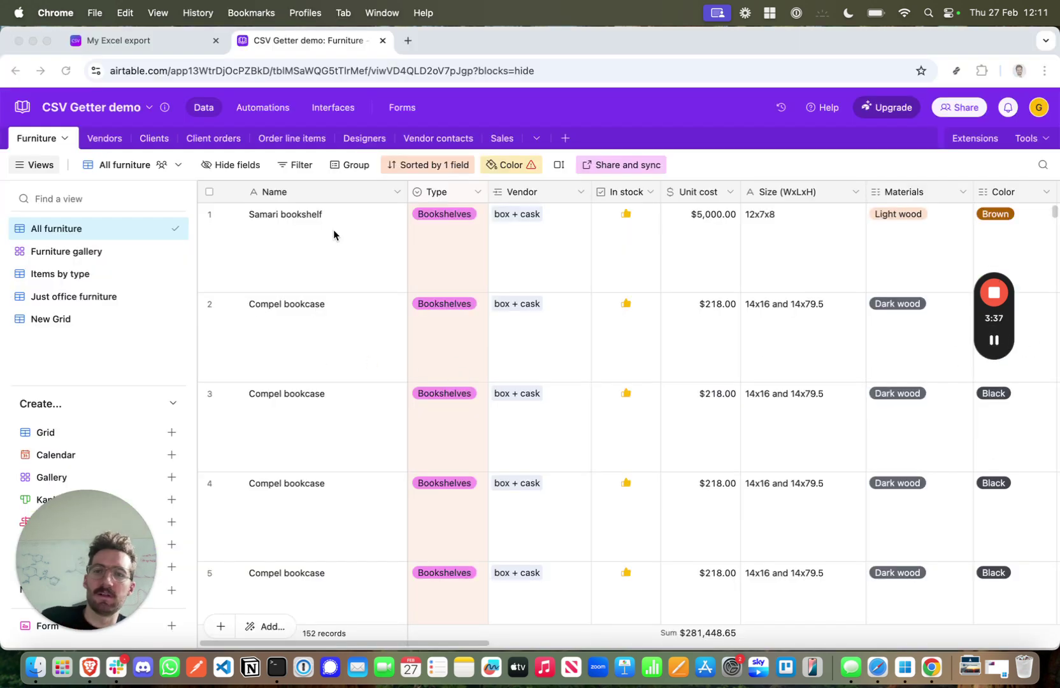
{"action": "left_click", "coordinate": [328, 221]}
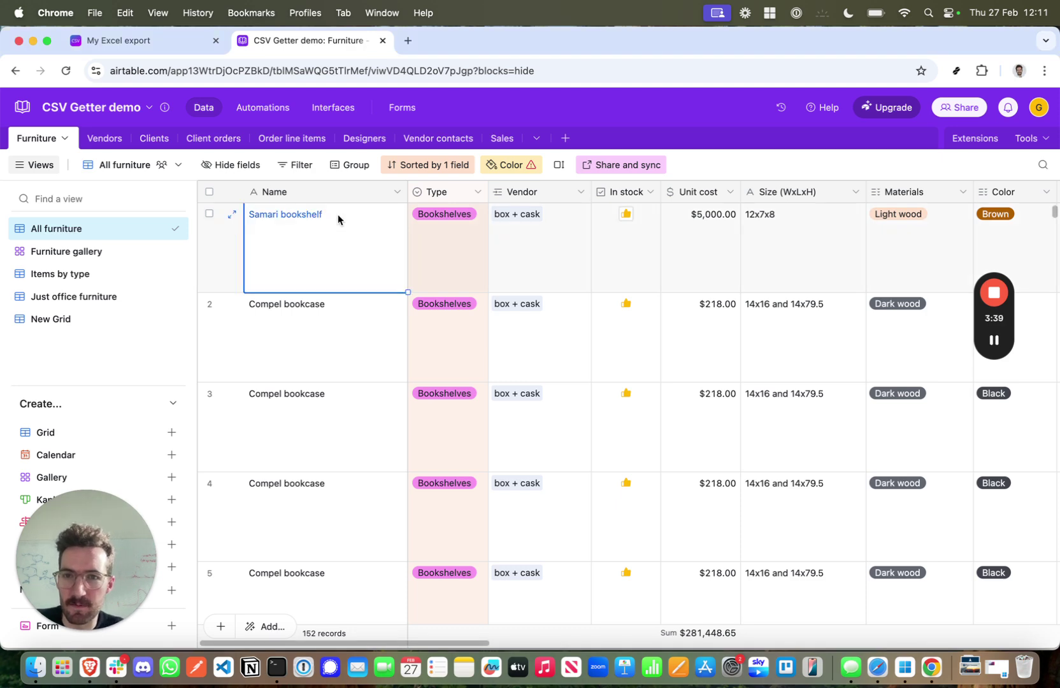
{"action": "left_click", "coordinate": [338, 214]}
{"action": "type", "text": "1"}
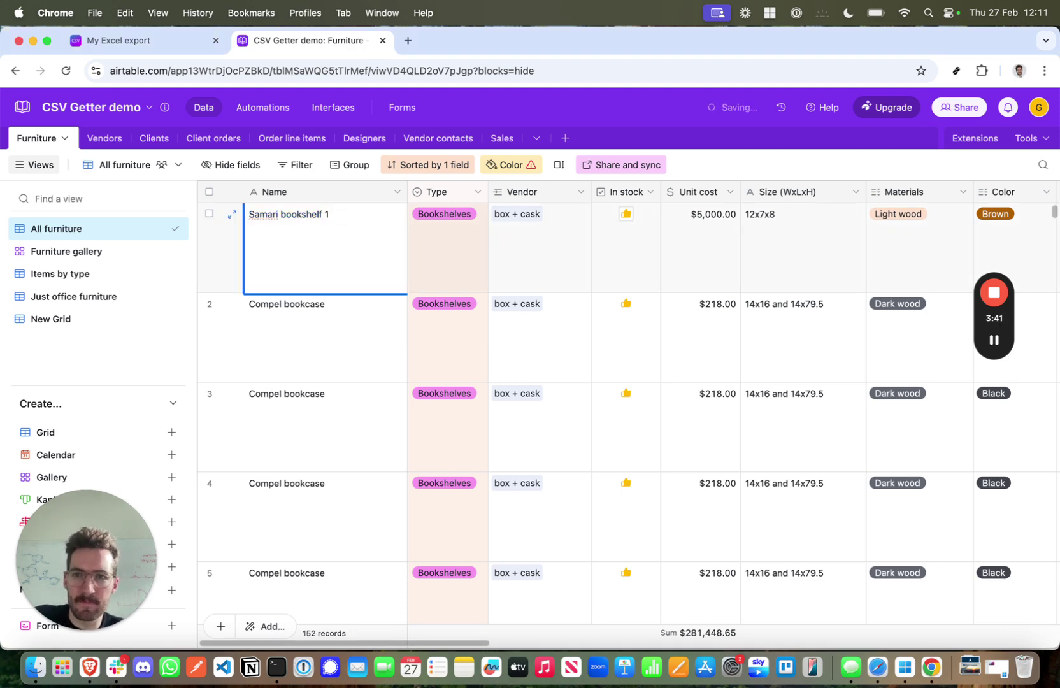
{"action": "key", "text": "super+Tab"}
{"action": "left_click", "coordinate": [918, 484]}
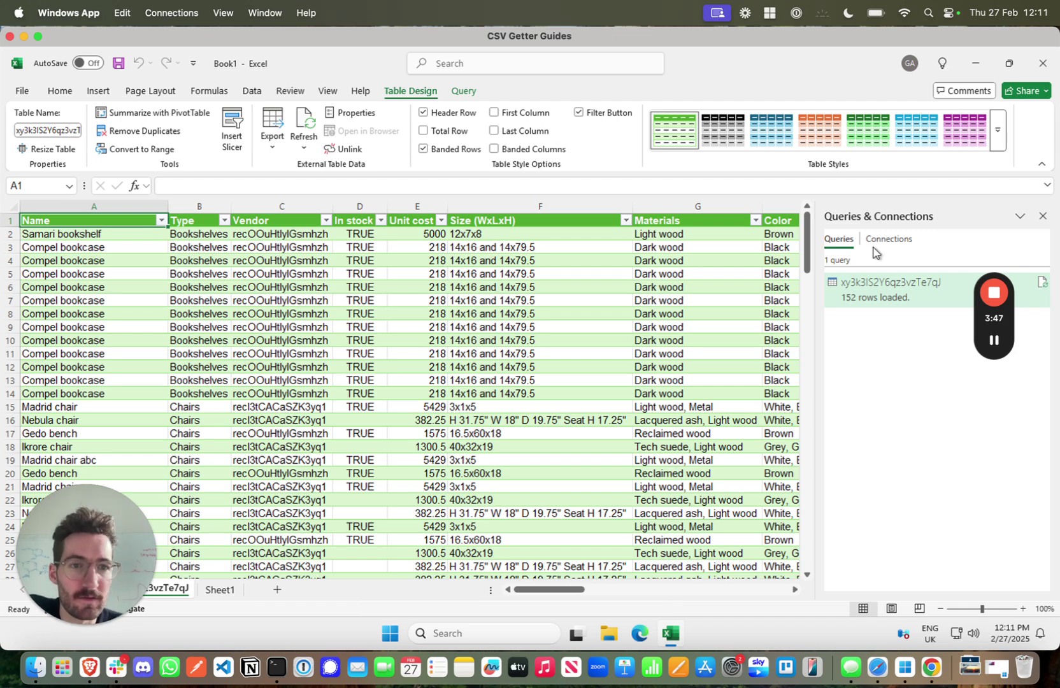
Refresh the furniture query in Queries & Connections to pull in 'Samari bookshelf 1'
{"action": "left_click", "coordinate": [878, 301]}
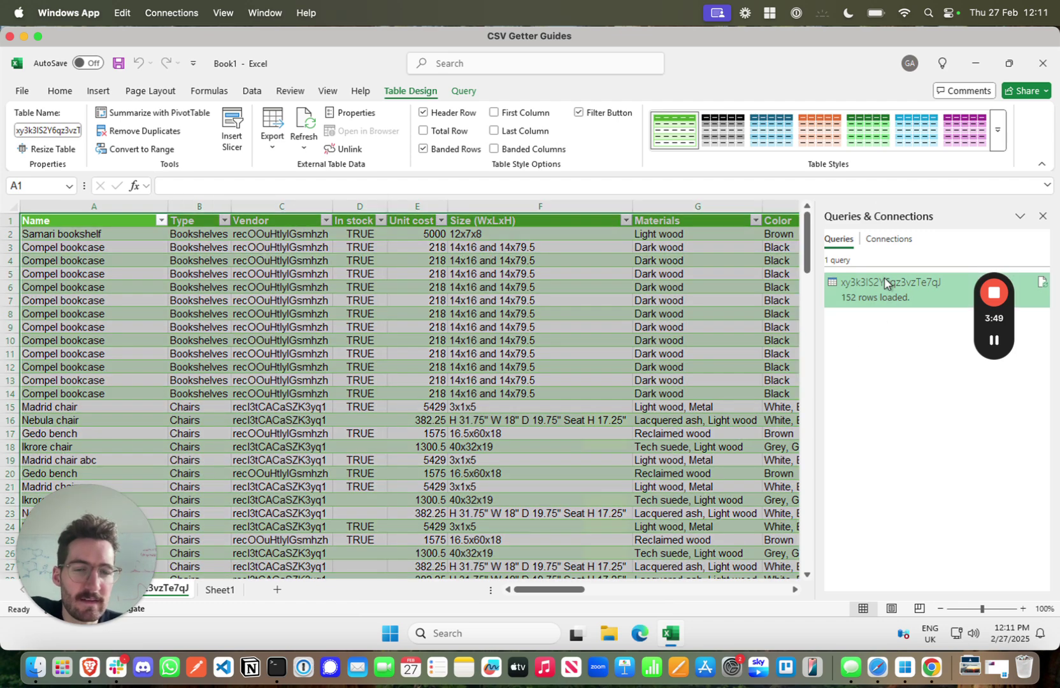
{"action": "right_click", "coordinate": [885, 283]}
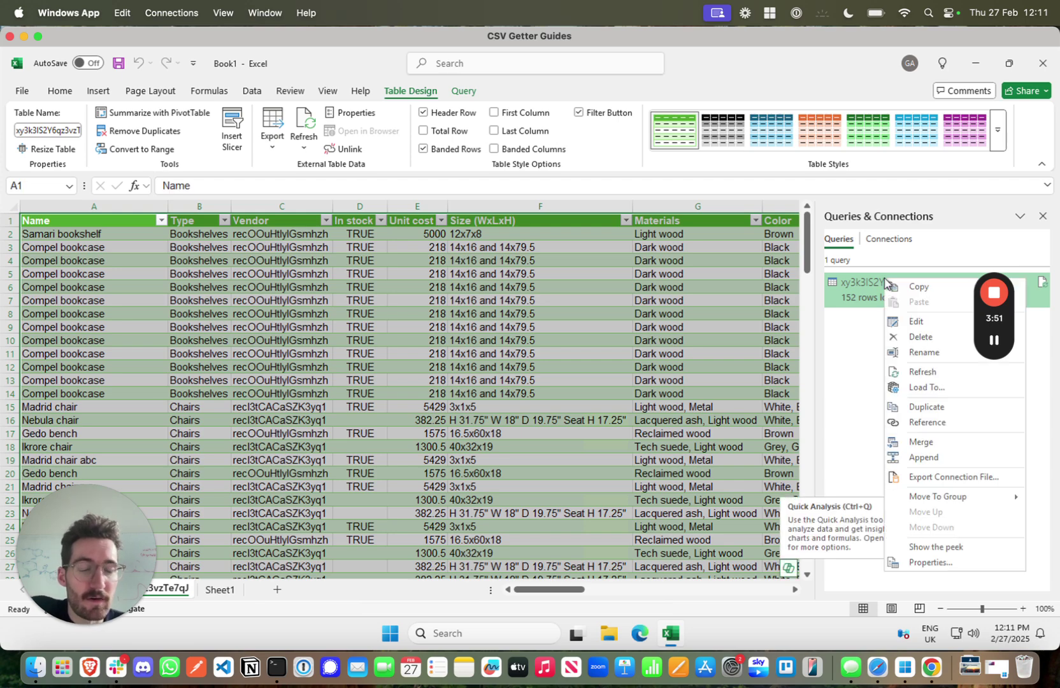
{"action": "left_click", "coordinate": [922, 371]}
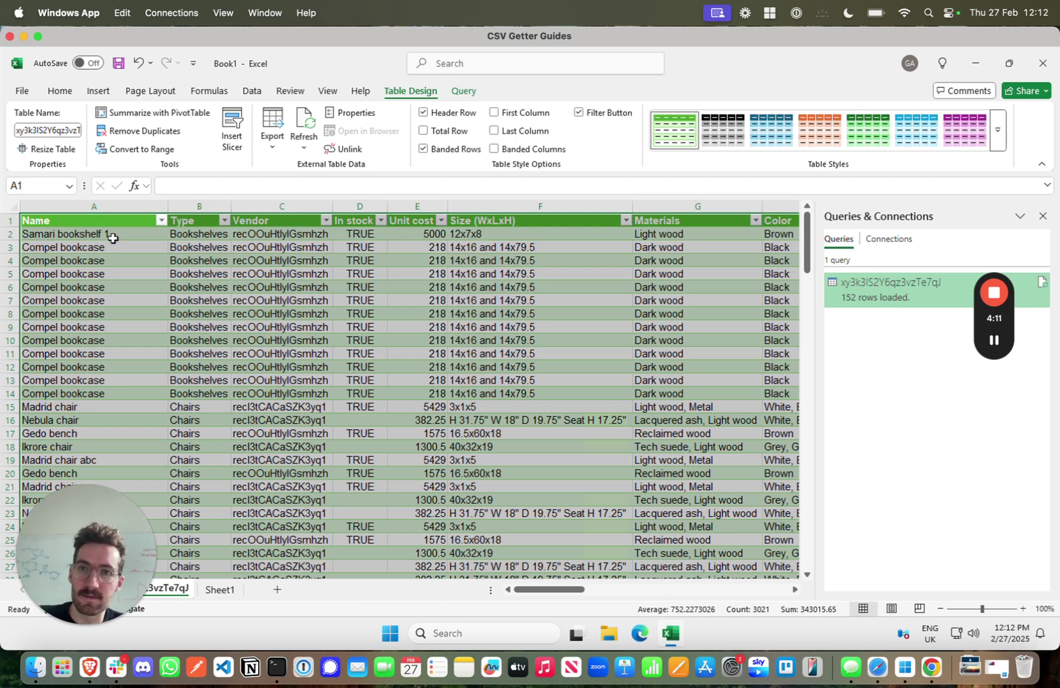
Switch back to Chrome's Airtable All furniture view listing Samari bookshelf 1 first
{"action": "left_click", "coordinate": [931, 667]}
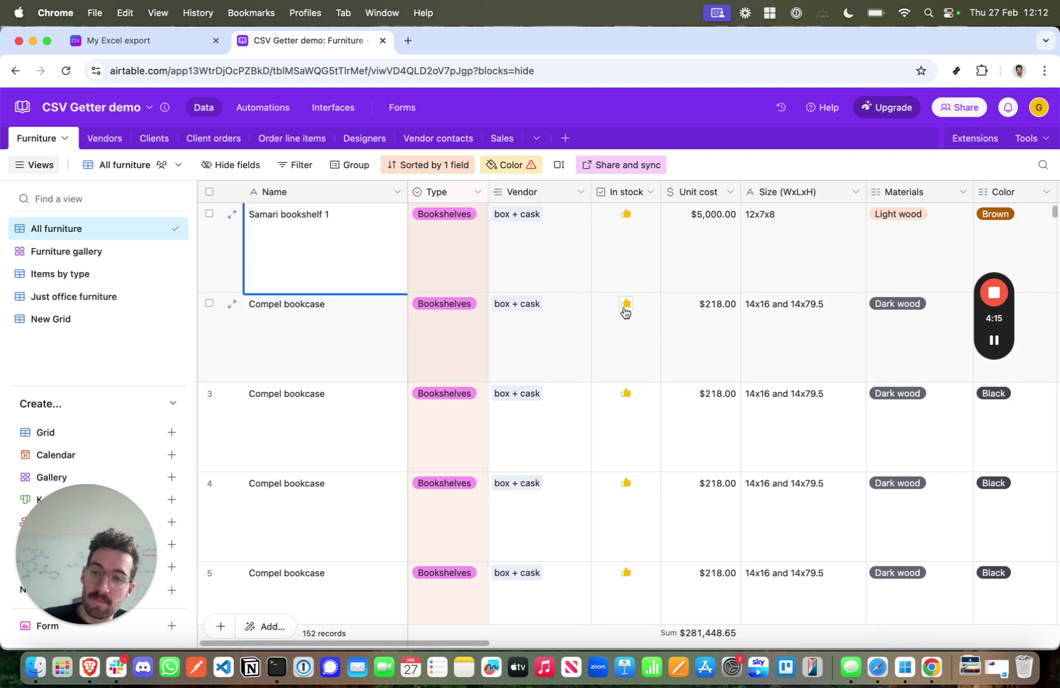